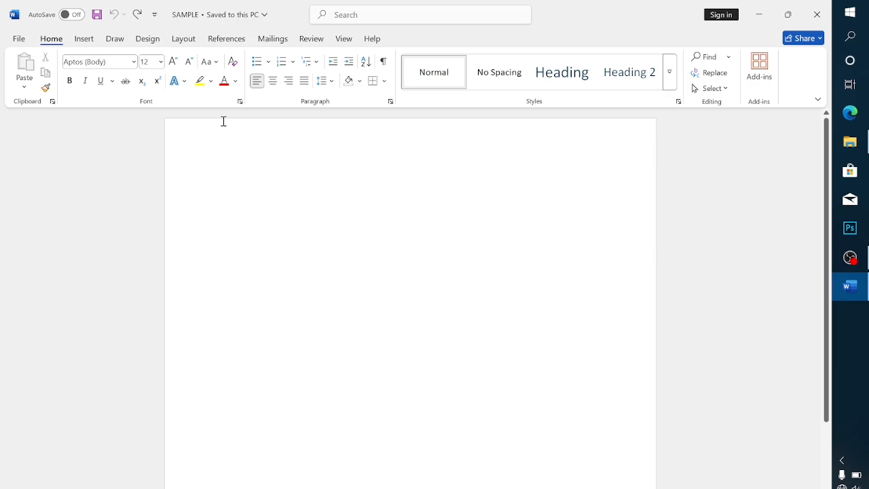
click(82, 37)
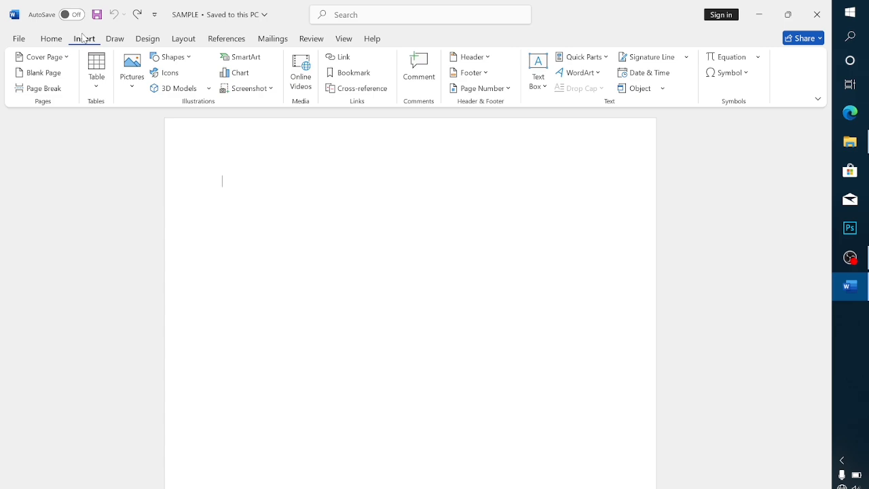
click(115, 39)
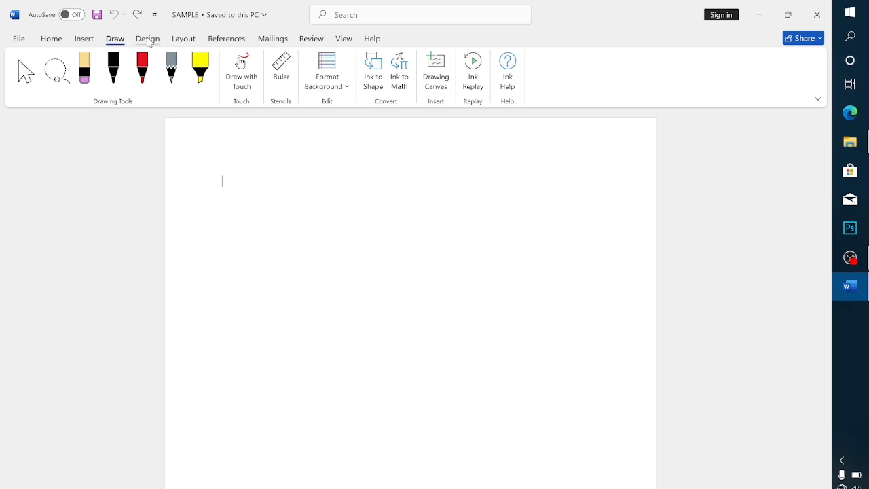
click(148, 39)
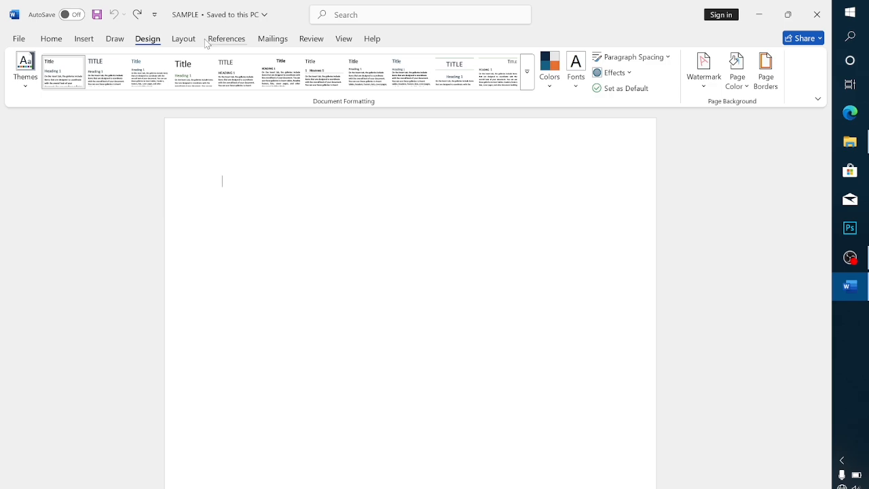
click(183, 38)
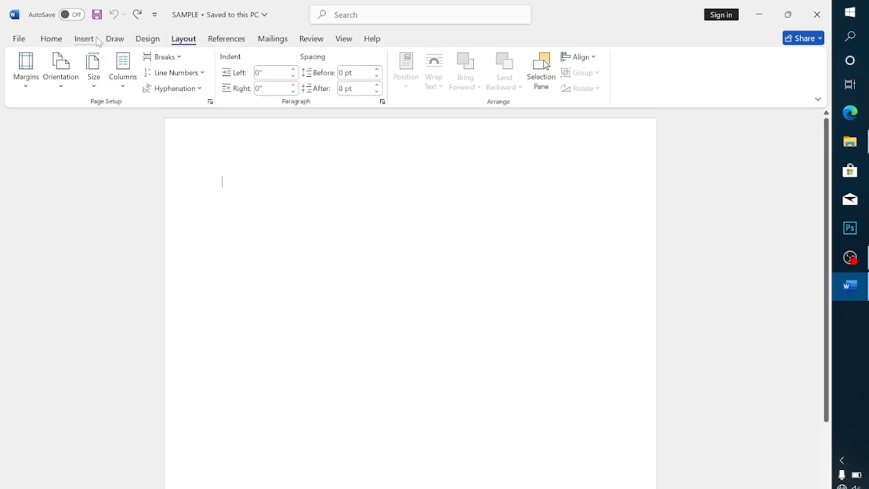
click(86, 39)
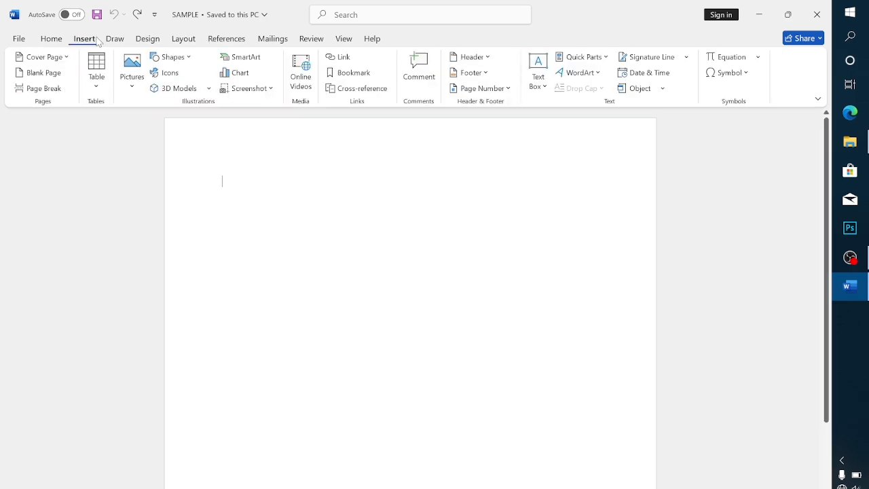
click(99, 79)
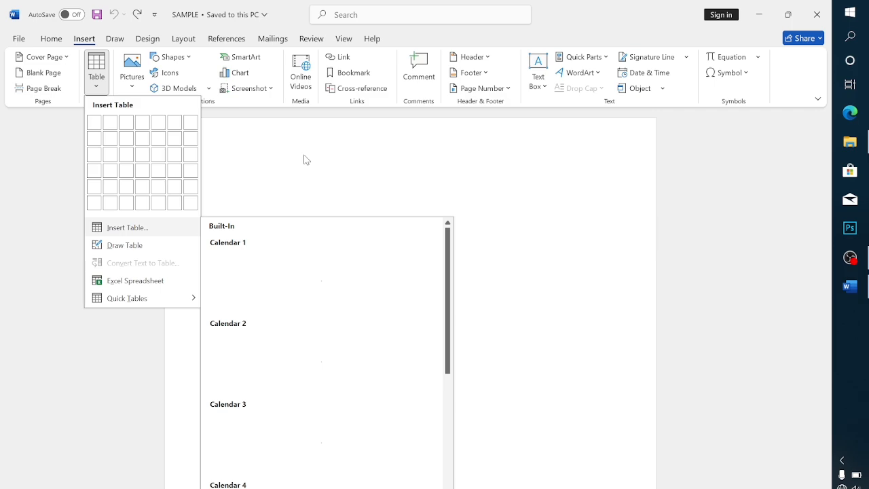
click(125, 245)
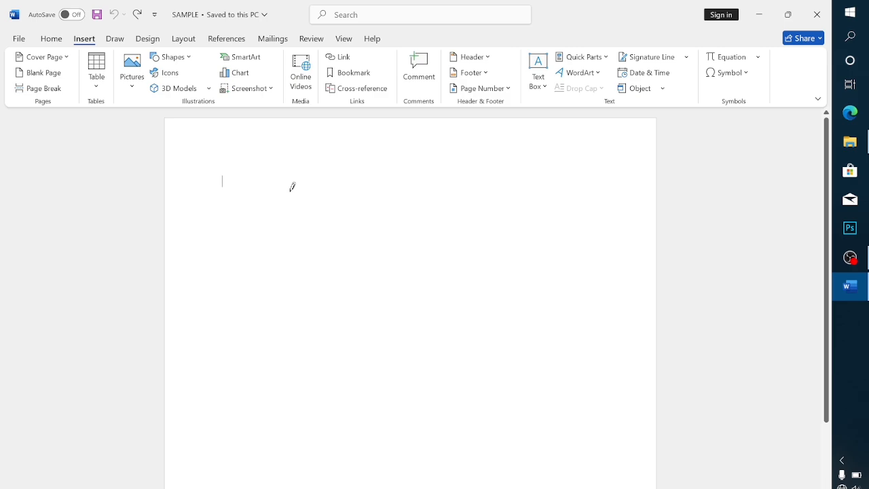
click(51, 38)
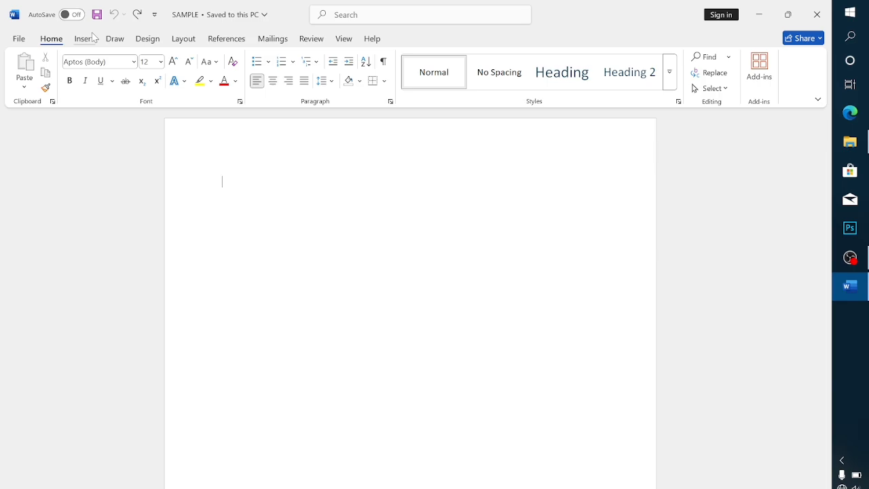
Insert a table with 5 columns and 2 rows at the start of the document
click(93, 38)
click(97, 68)
click(128, 229)
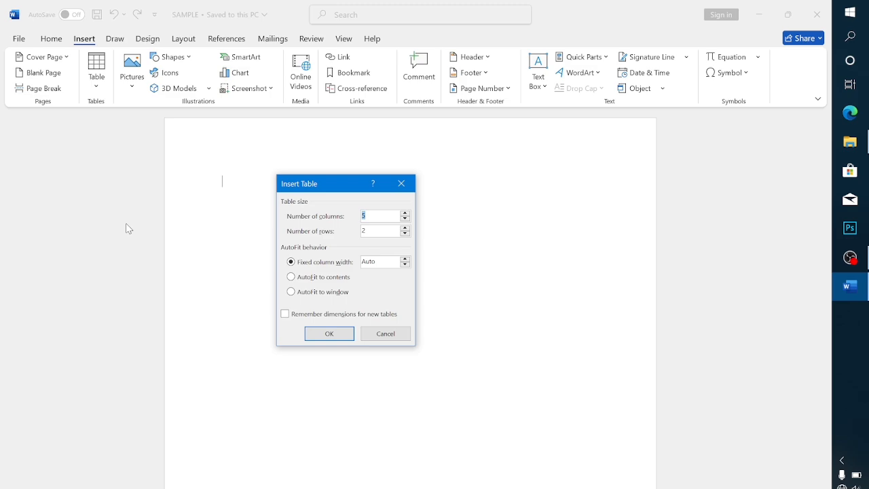
key(Return)
Enter the headings NAME, CLASS and STREAM in the first row and a student's first name in the cell below NAME
text(NAME)
key(Tab)
text(CLASS)
key(Tab)
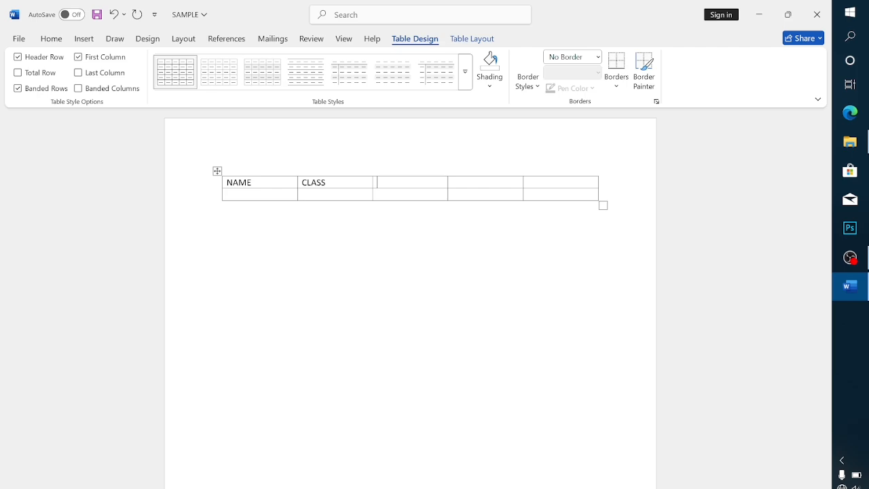
text(STREAM)
click(277, 196)
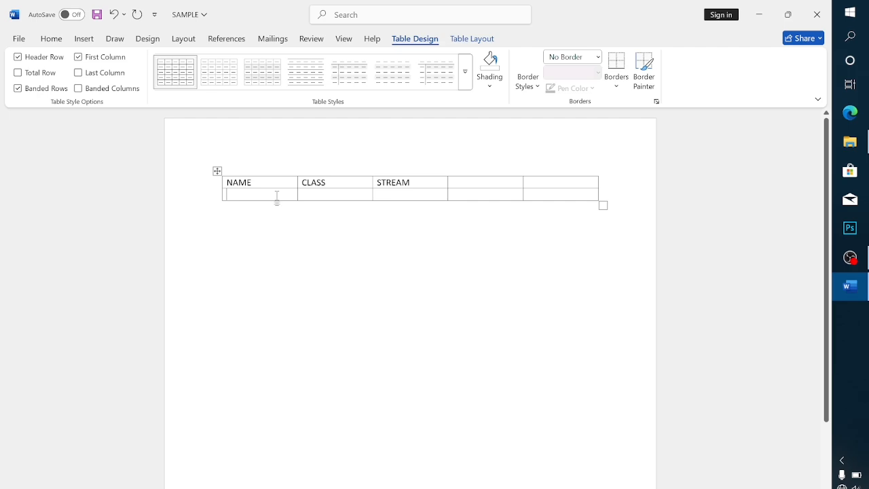
text(Taha)
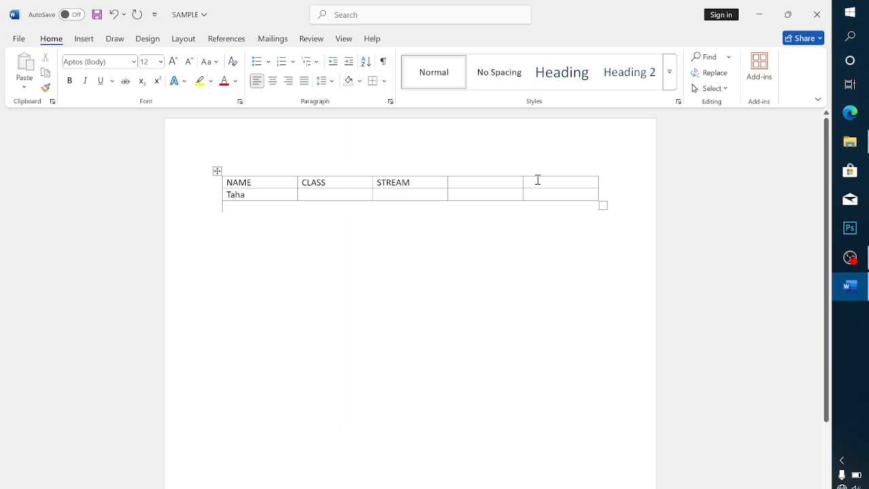
Try merging the empty cells of the table's last two columns, and undo the merge
drag(475, 182, 543, 192)
right_click(543, 192)
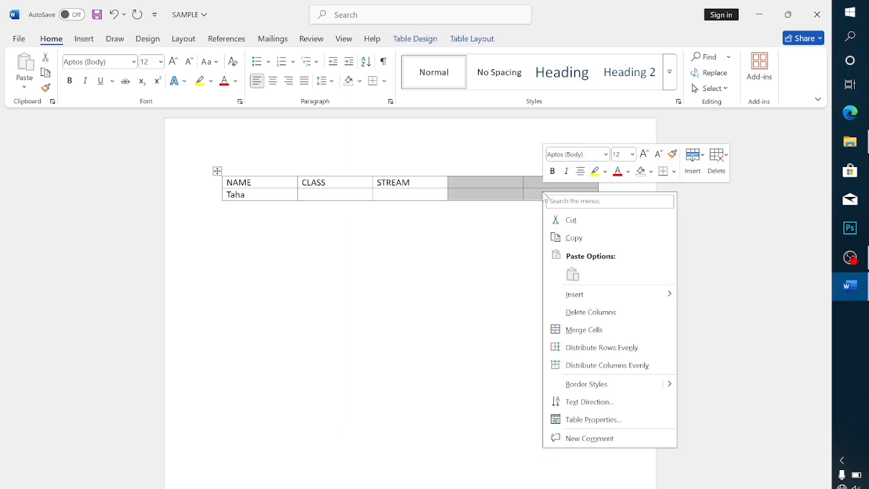
click(583, 332)
key(ctrl+z)
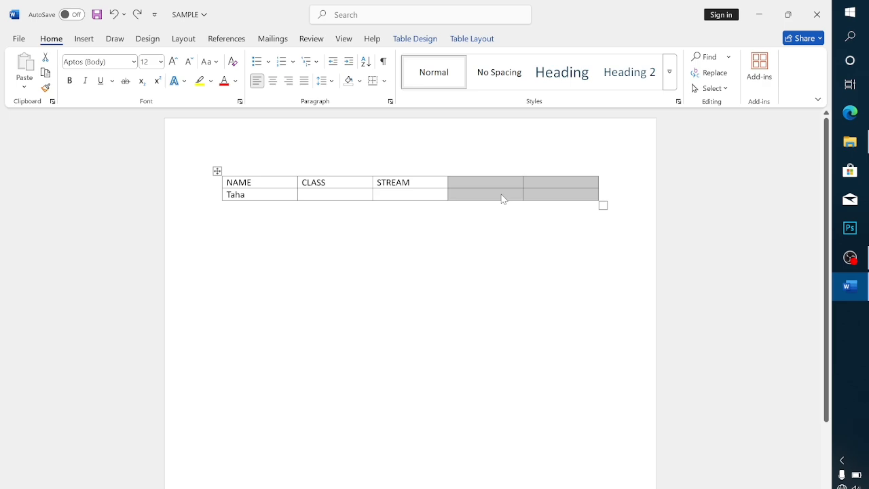
Replace the two empty columns with a single column inserted after STREAM, its two cells merged into one
key(ctrl+z)
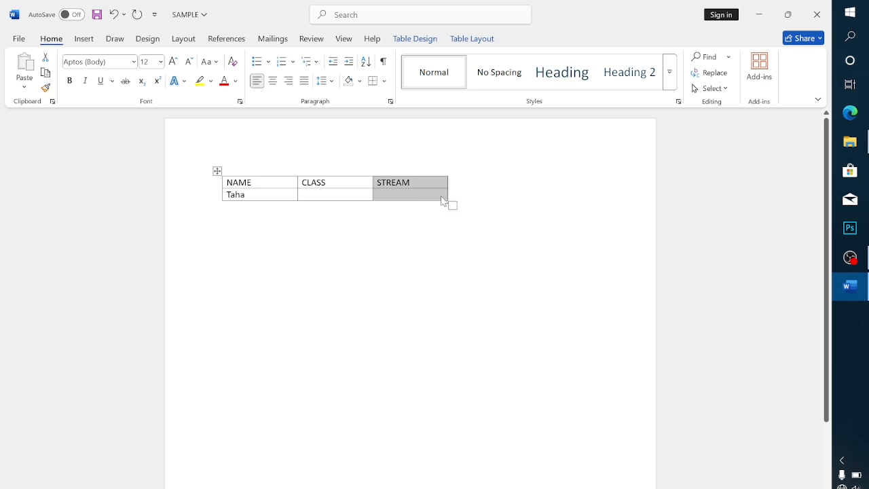
right_click(442, 201)
mouse_move(564, 299)
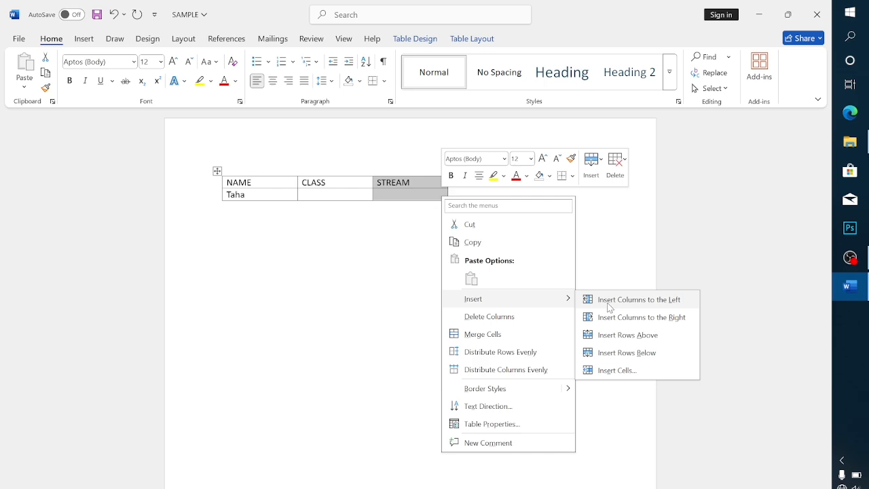
click(611, 316)
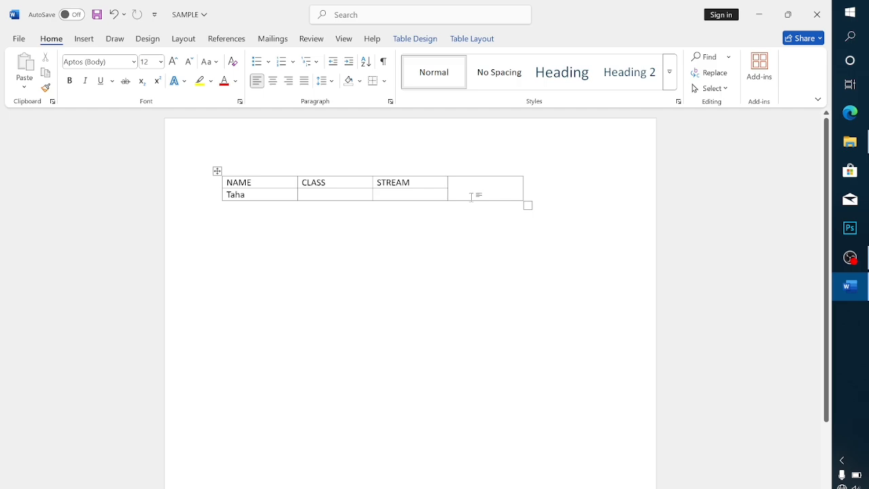
Enter 2026 in the merged cell after STREAM and place the cursor in the empty cell below CLASS
text(2)
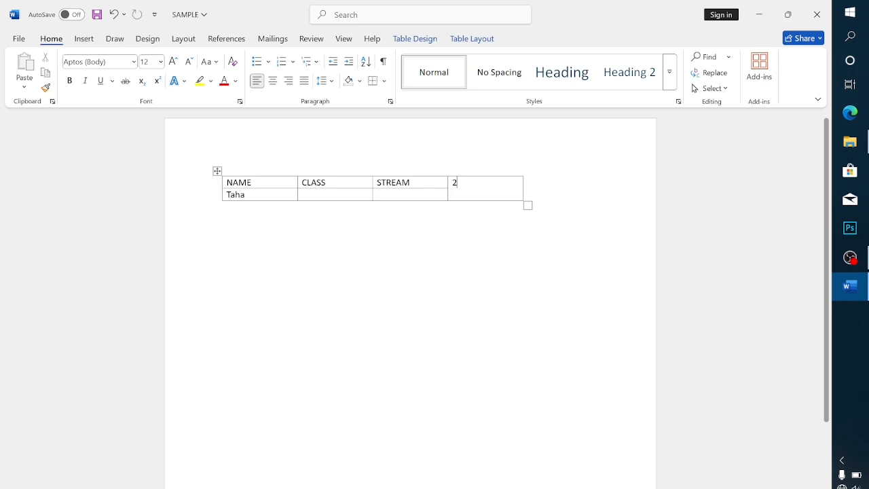
text(026)
click(303, 195)
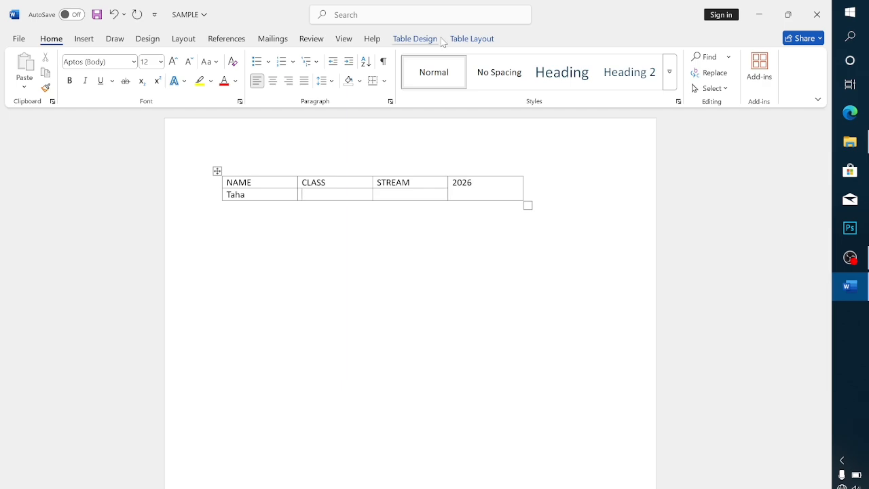
Change the text direction of the merged 2026 cell so its text runs vertically
click(440, 41)
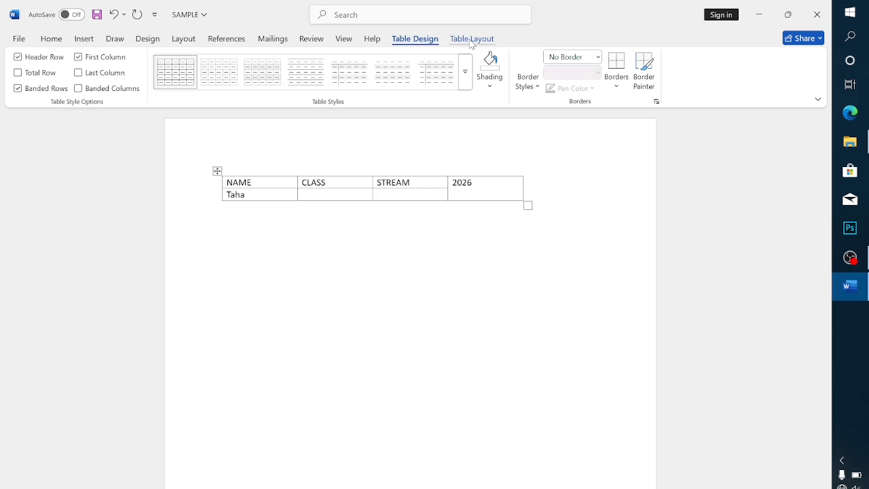
click(471, 41)
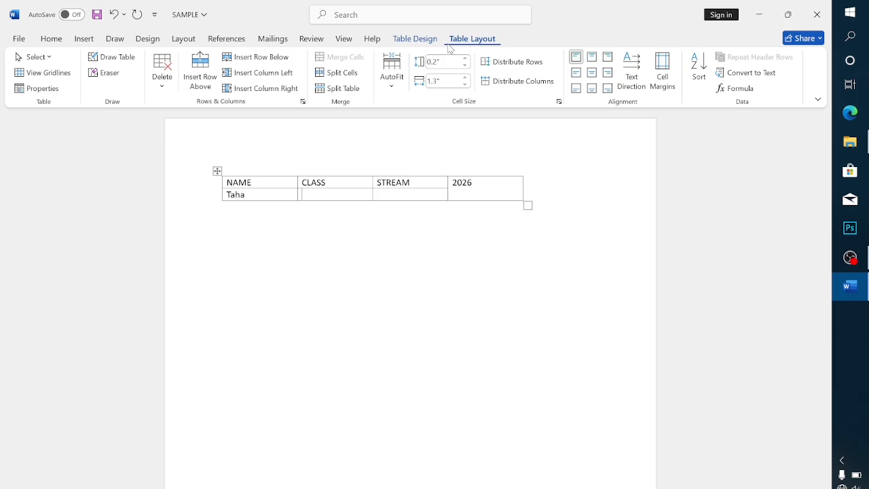
click(616, 84)
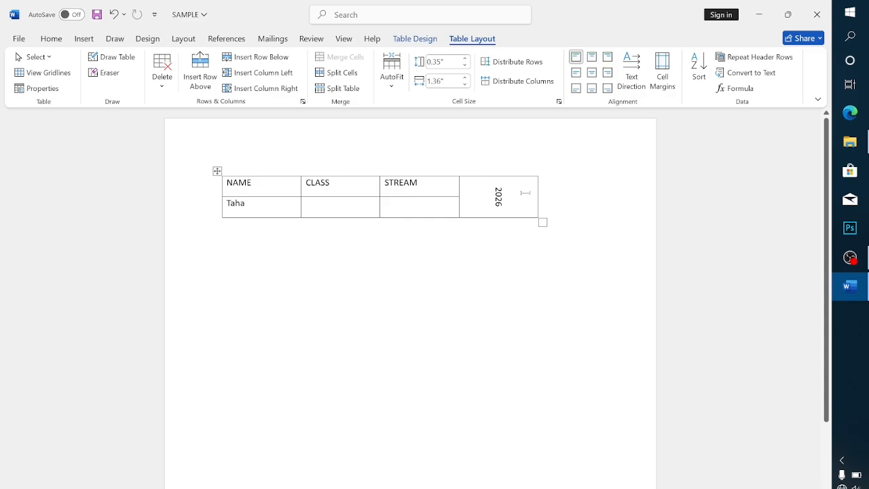
key(ctrl+z)
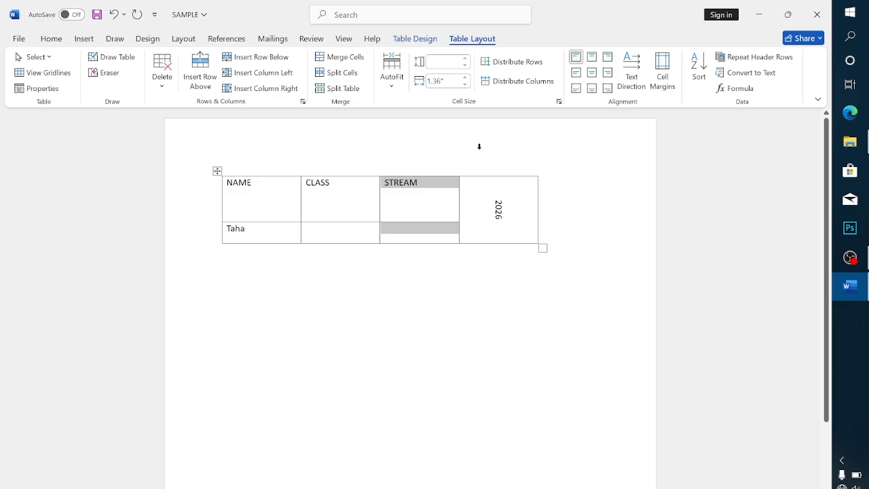